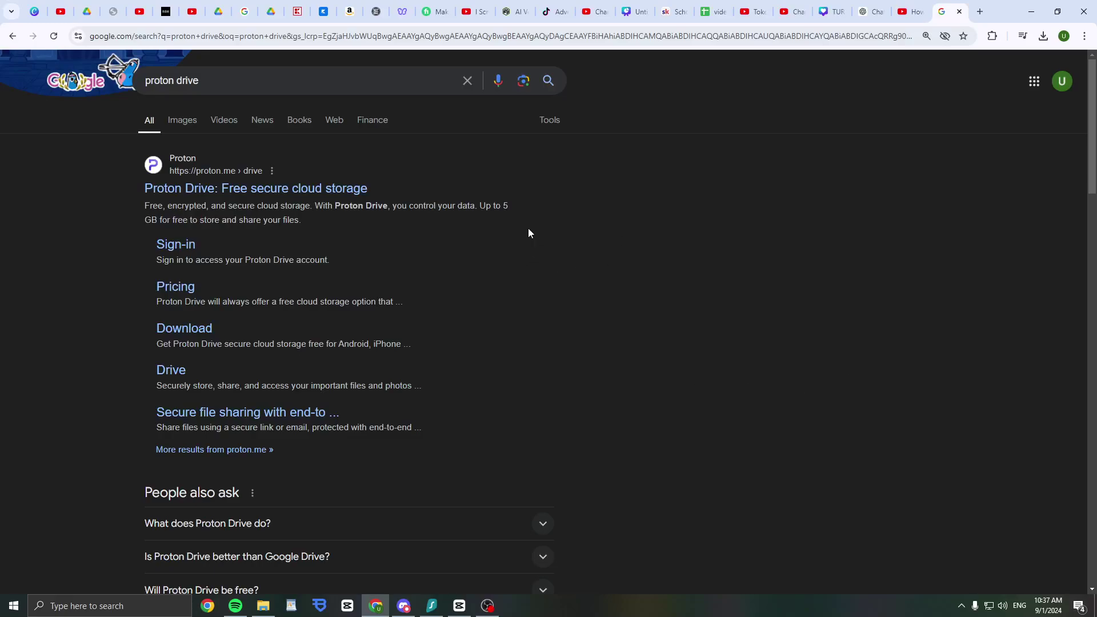
Open the Proton Drive homepage, then search 'proton drive where located' in a new tab and expand an answer
{"action": "left_click", "coordinate": [329, 193]}
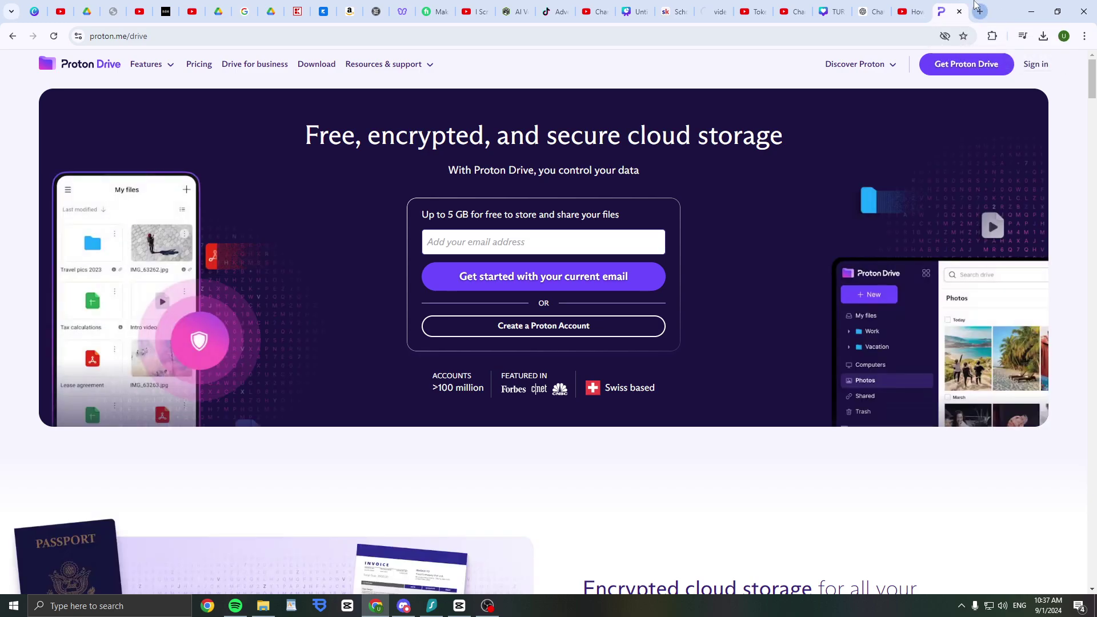
{"action": "left_click", "coordinate": [978, 8]}
{"action": "type", "text": "proton drive where located"}
{"action": "key", "text": "Return"}
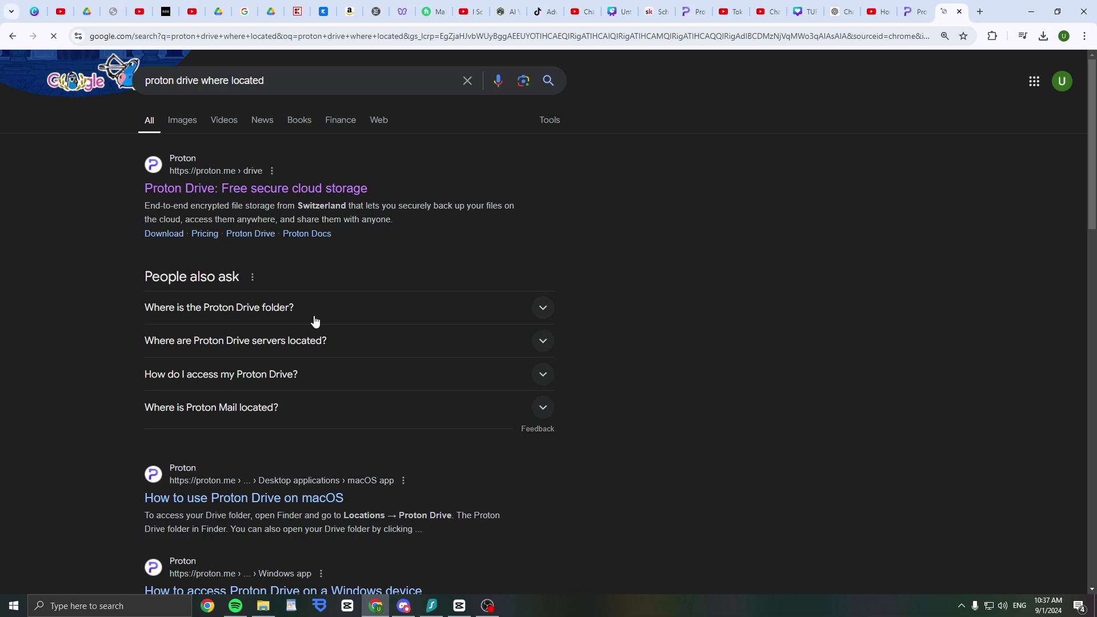
{"action": "left_click", "coordinate": [314, 319]}
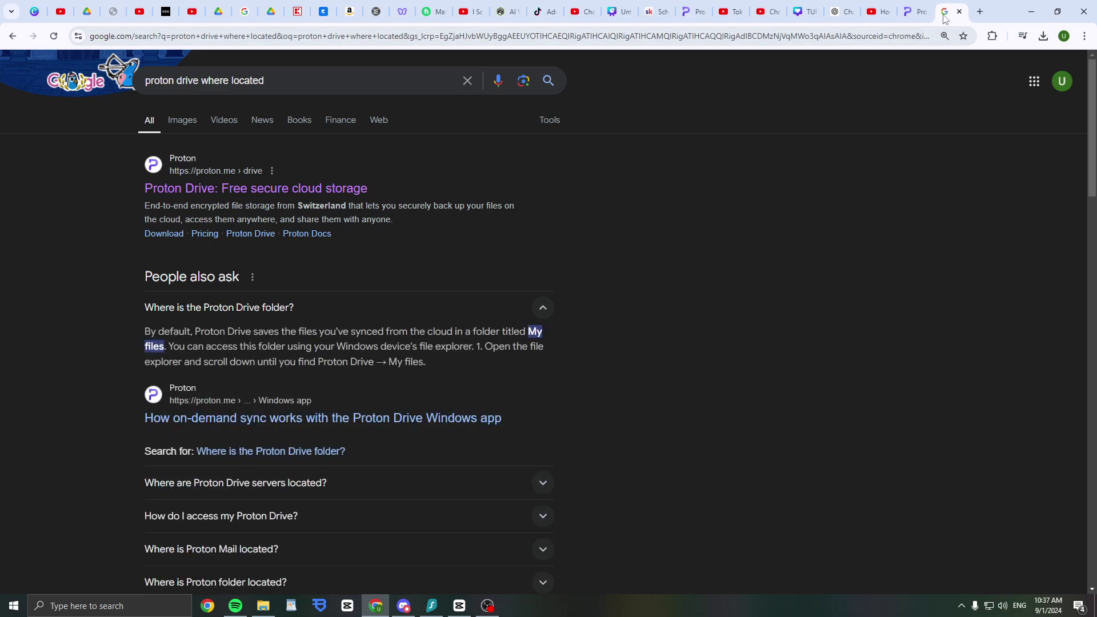
Shorten the query, then search 'what country region is proton' to confirm Proton is Swiss
{"action": "left_click", "coordinate": [204, 83]}
{"action": "key", "text": "BackSpace"}
{"action": "key", "text": "BackSpace"}
{"action": "key", "text": "BackSpace"}
{"action": "key", "text": "BackSpace"}
{"action": "key", "text": "BackSpace"}
{"action": "key", "text": "BackSpace"}
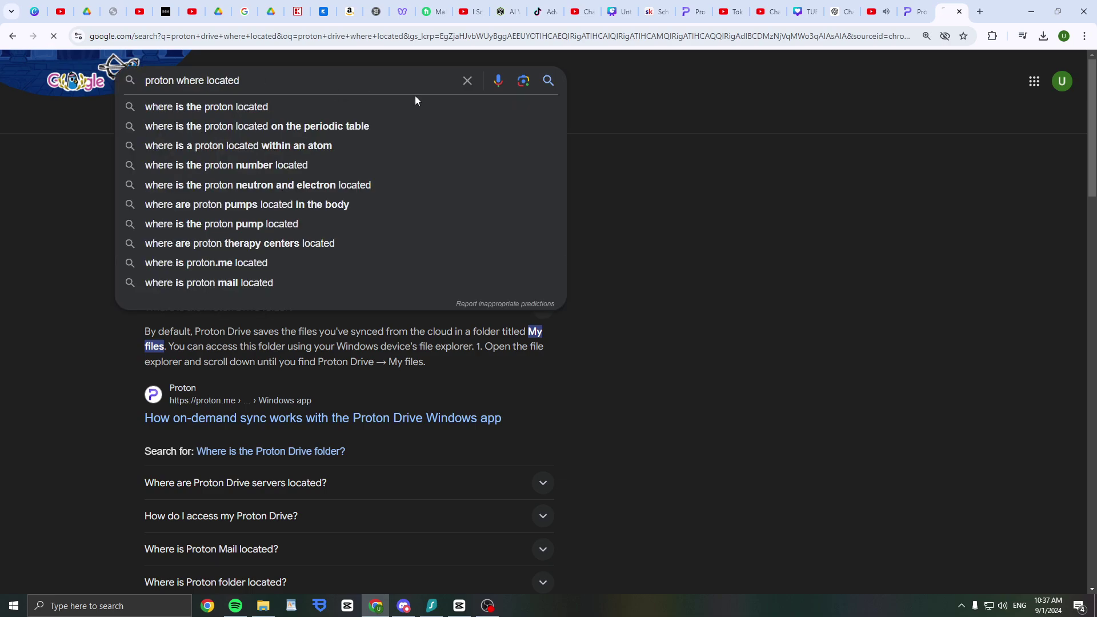
{"action": "key", "text": "Return"}
{"action": "left_click", "coordinate": [874, 11]}
{"action": "left_click", "coordinate": [949, 12]}
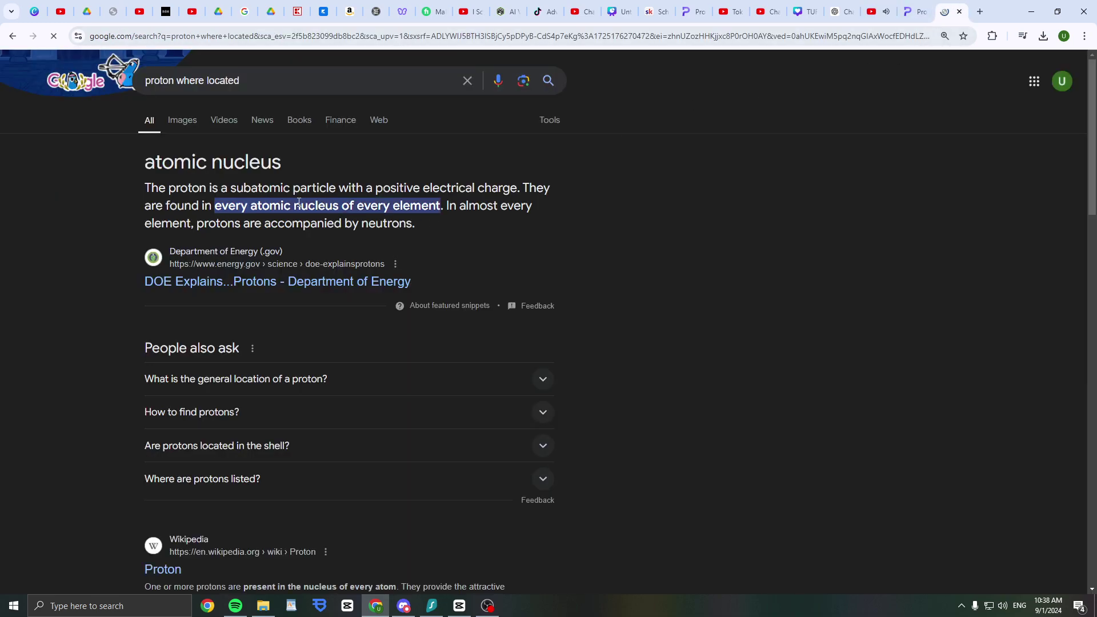
{"action": "left_click", "coordinate": [230, 45]}
{"action": "type", "text": "what country region is proton"}
{"action": "key", "text": "Return"}
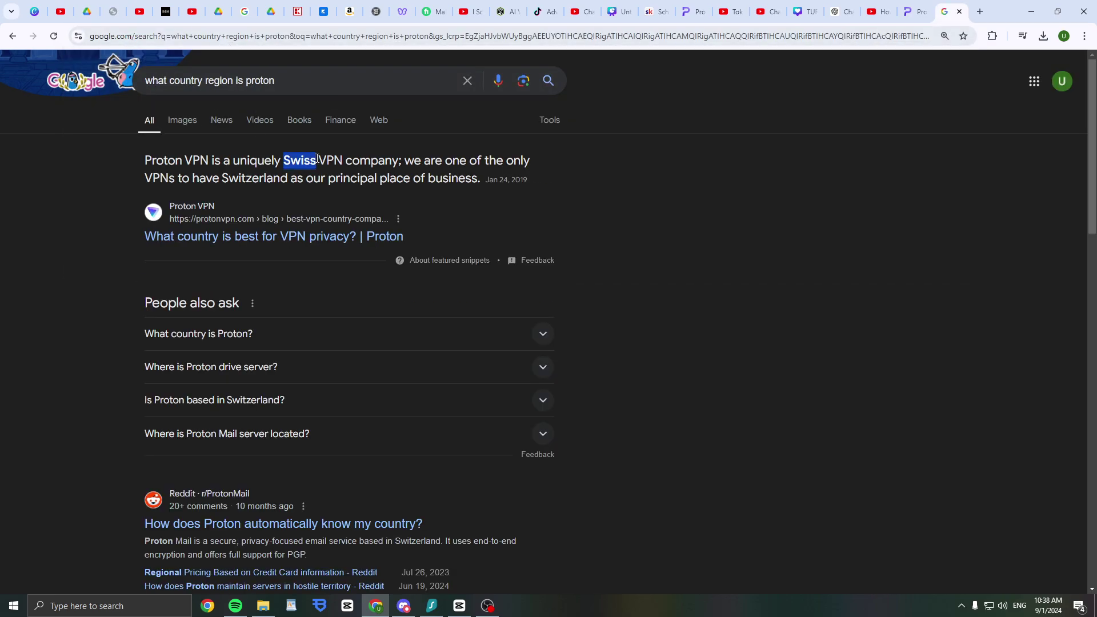
Return to proton.me/drive and enter an email address in the free sign-up field
{"action": "left_click", "coordinate": [960, 12]}
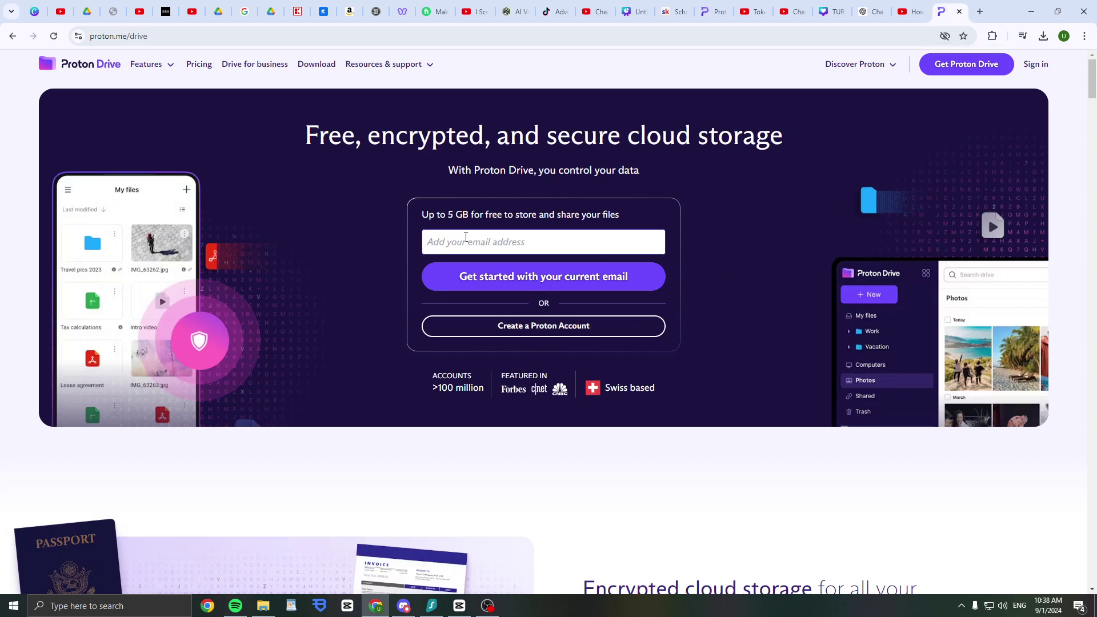
{"action": "left_click_drag", "start_coordinate": [433, 214], "coordinate": [623, 226]}
{"action": "left_click", "coordinate": [580, 240]}
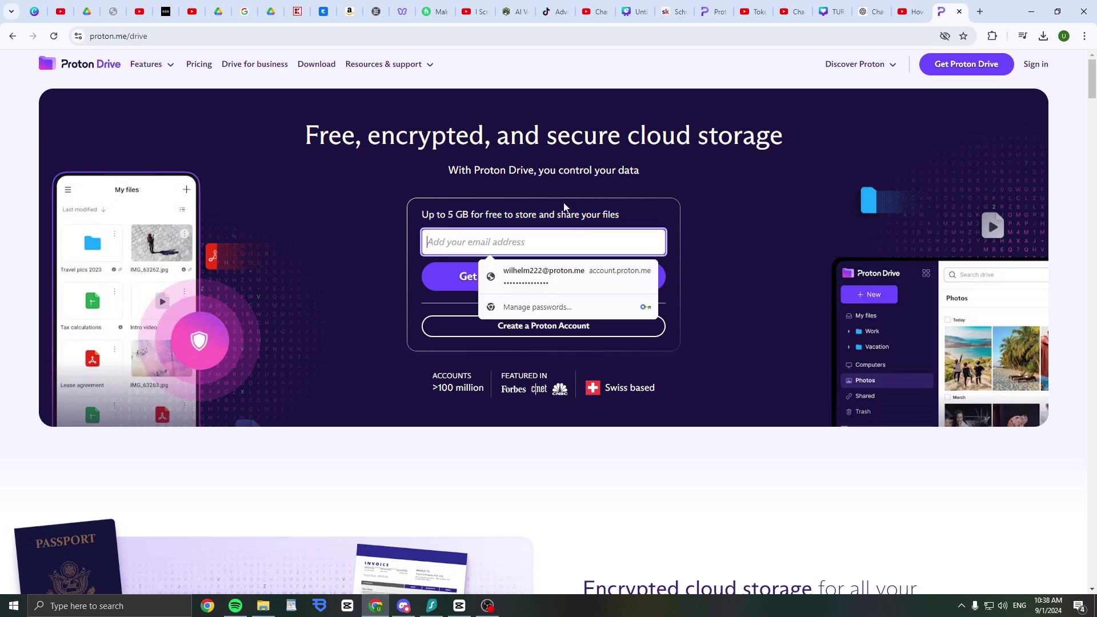
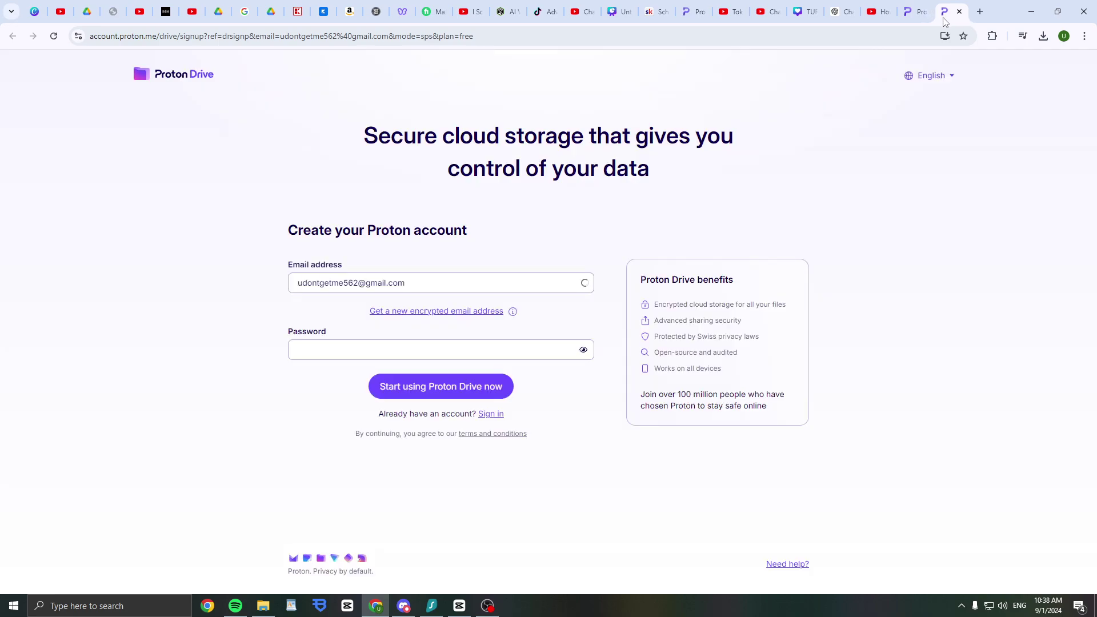
Fill both password fields with Chrome's suggested strong password and submit the sign-up form
{"action": "left_click", "coordinate": [363, 349]}
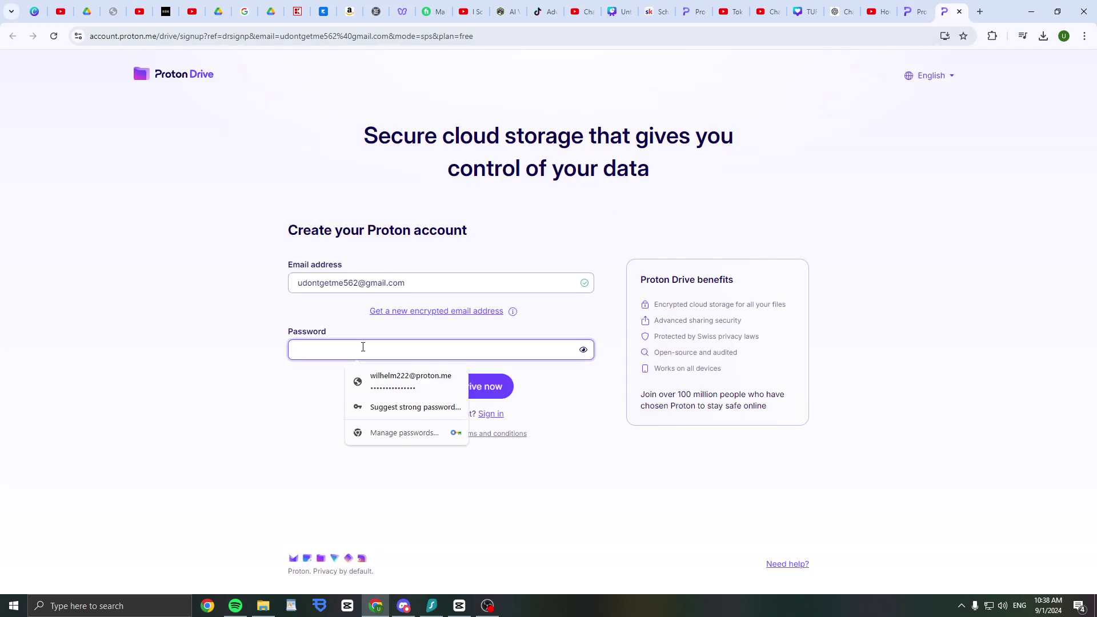
{"action": "left_click", "coordinate": [392, 406]}
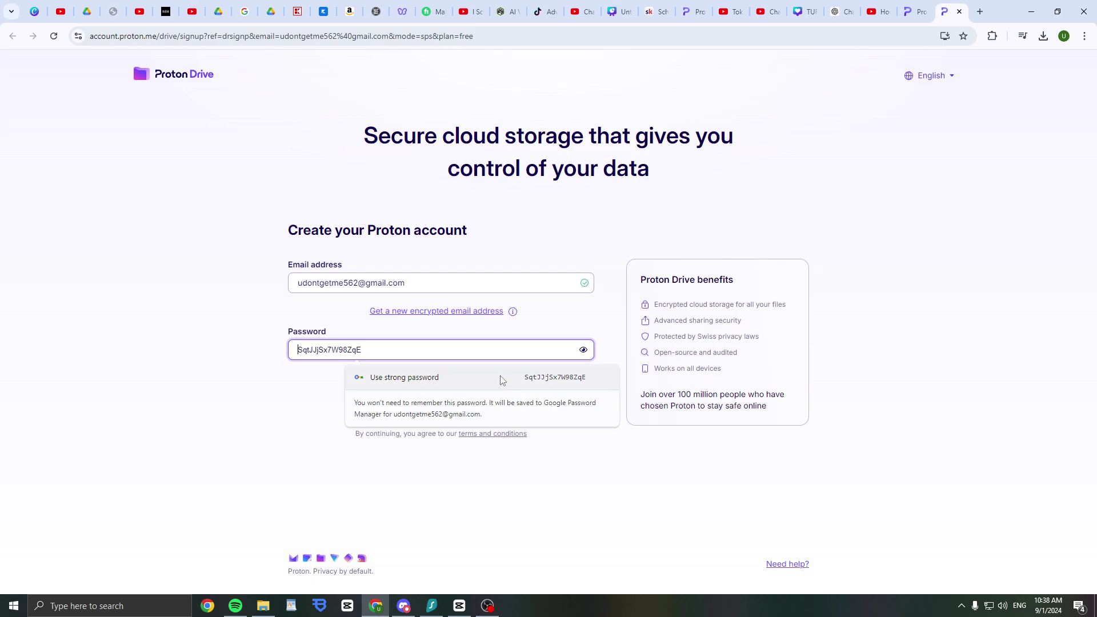
{"action": "left_click", "coordinate": [392, 380]}
{"action": "left_click", "coordinate": [369, 370]}
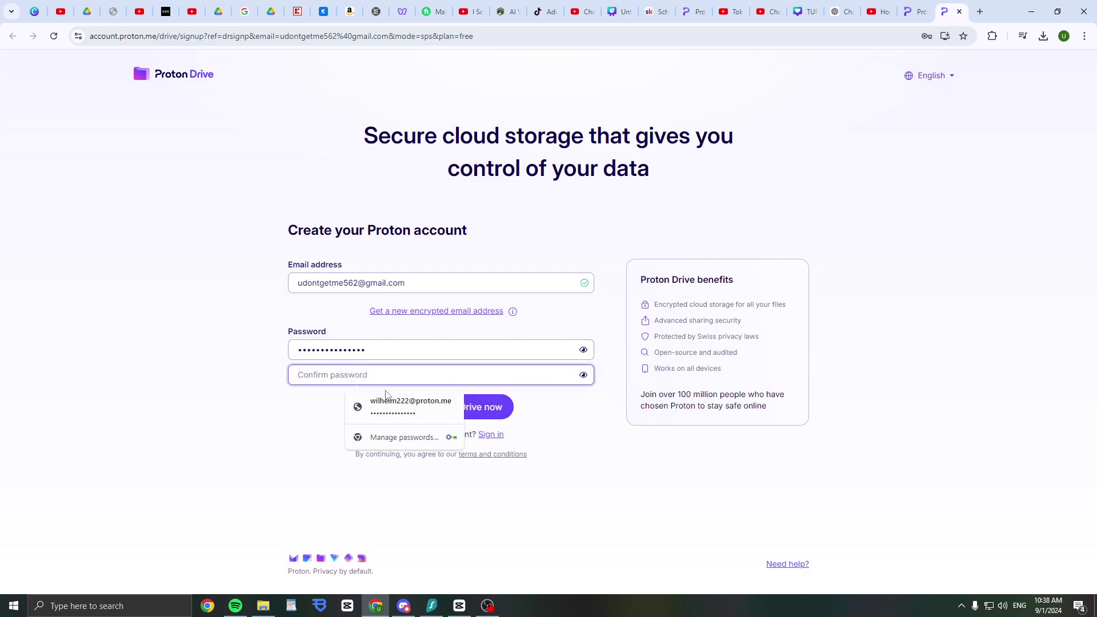
{"action": "left_click", "coordinate": [455, 356]}
{"action": "key", "text": "ctrl+a"}
{"action": "key", "text": "ctrl+c"}
{"action": "left_click", "coordinate": [480, 373]}
{"action": "key", "text": "ctrl+v"}
{"action": "left_click", "coordinate": [463, 404]}
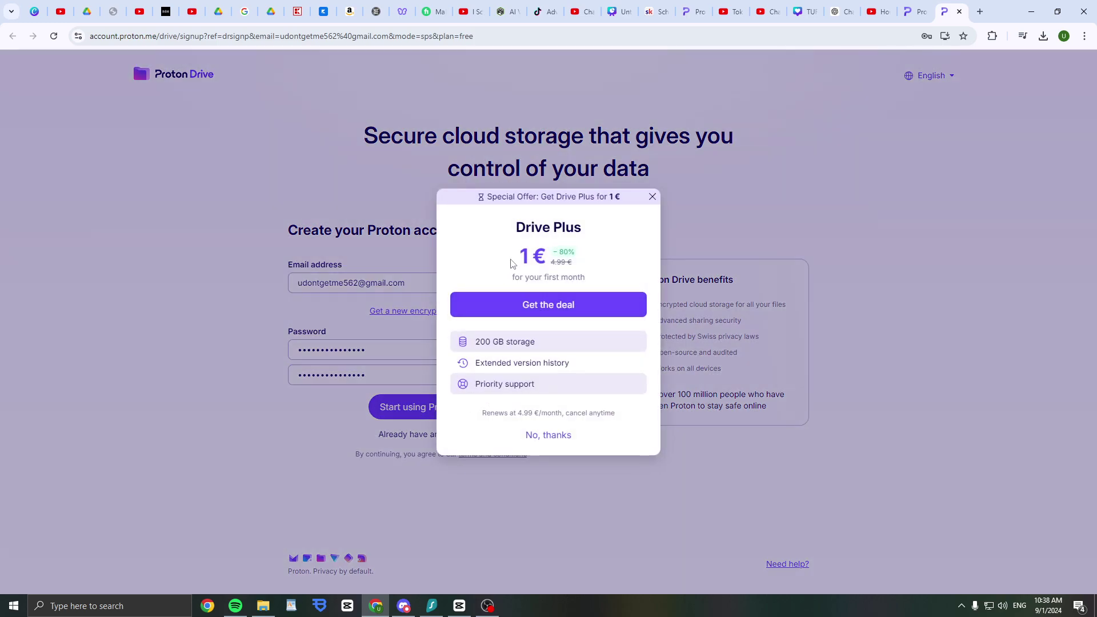
Decline the Drive Plus offer and load gmail.com in a new tab
{"action": "left_click_drag", "start_coordinate": [514, 262], "coordinate": [573, 272]}
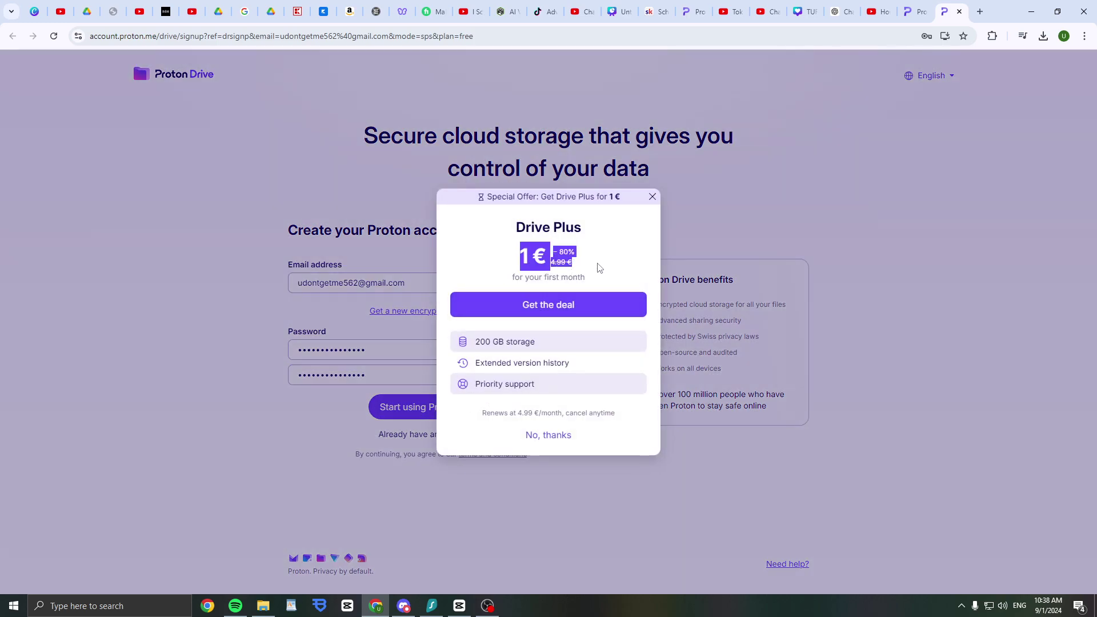
{"action": "left_click", "coordinate": [598, 267]}
{"action": "left_click", "coordinate": [552, 437]}
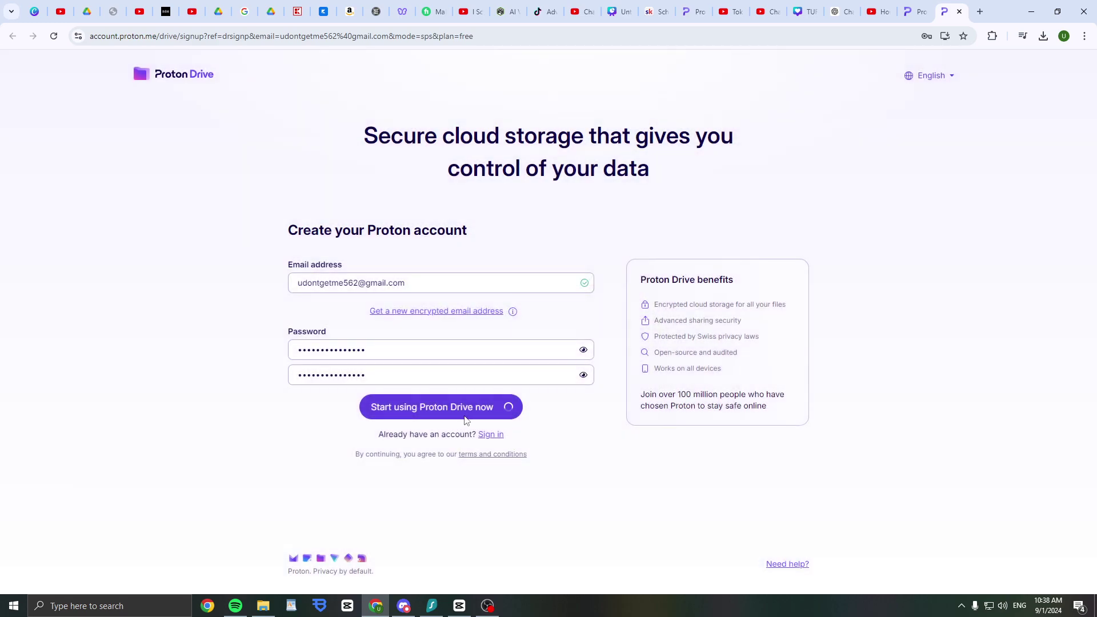
{"action": "left_click", "coordinate": [980, 12]}
{"action": "type", "text": "gmail.com"}
{"action": "key", "text": "Return"}
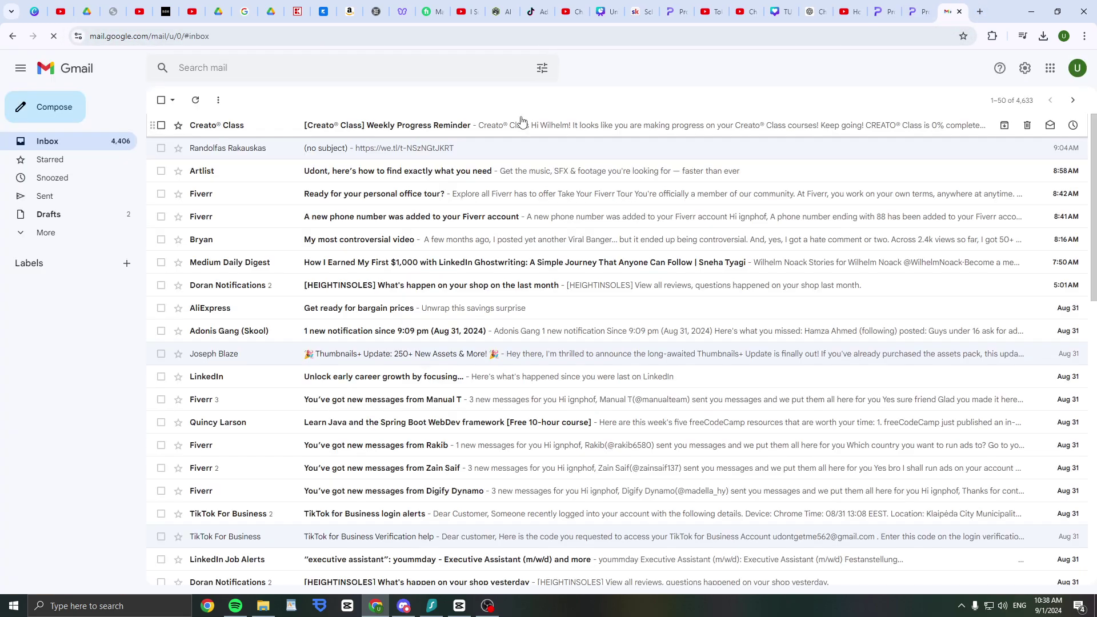
Copy the code from Proton's verification email in Gmail and verify the sign-up with it
{"action": "left_click", "coordinate": [194, 100]}
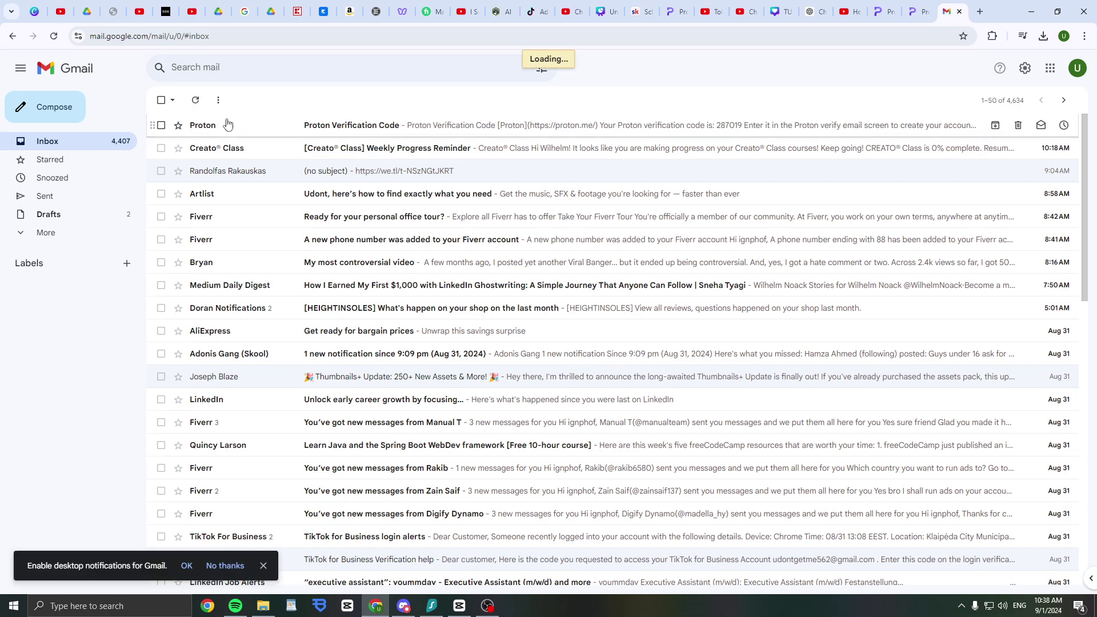
{"action": "left_click", "coordinate": [220, 126]}
{"action": "double_click", "coordinate": [520, 295]}
{"action": "left_click", "coordinate": [918, 12]}
{"action": "key", "text": "ctrl+v"}
{"action": "left_click", "coordinate": [464, 384]}
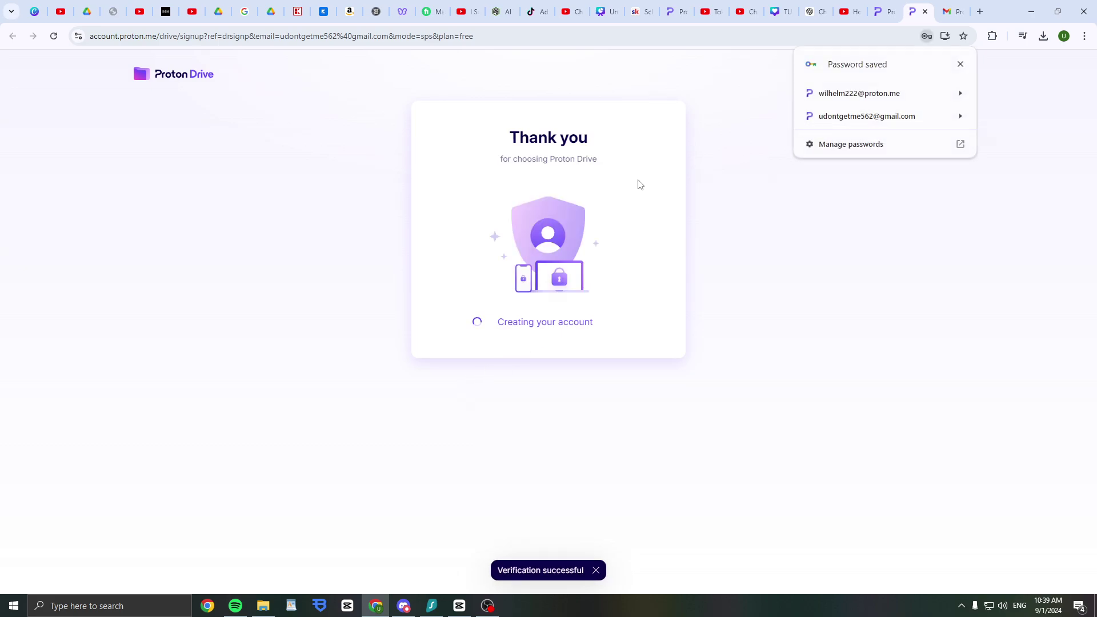
Acknowledge the risk of losing recovery details and continue past the recovery kit step
{"action": "triple_click", "coordinate": [522, 157]}
{"action": "left_click", "coordinate": [727, 260]}
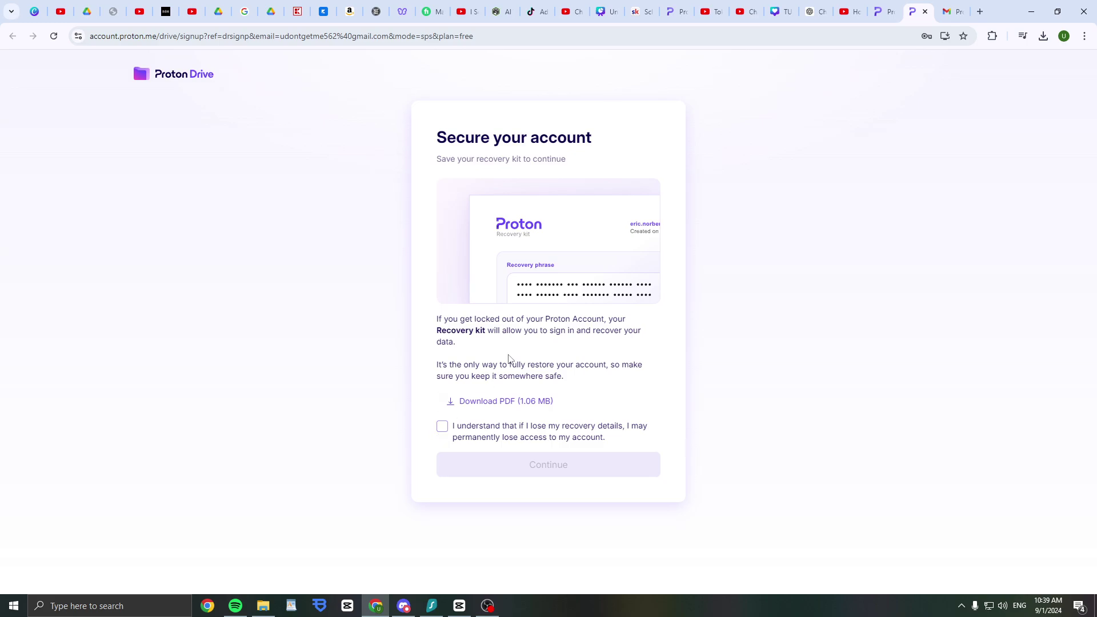
{"action": "left_click_drag", "start_coordinate": [534, 362], "coordinate": [600, 375]}
{"action": "left_click", "coordinate": [572, 386]}
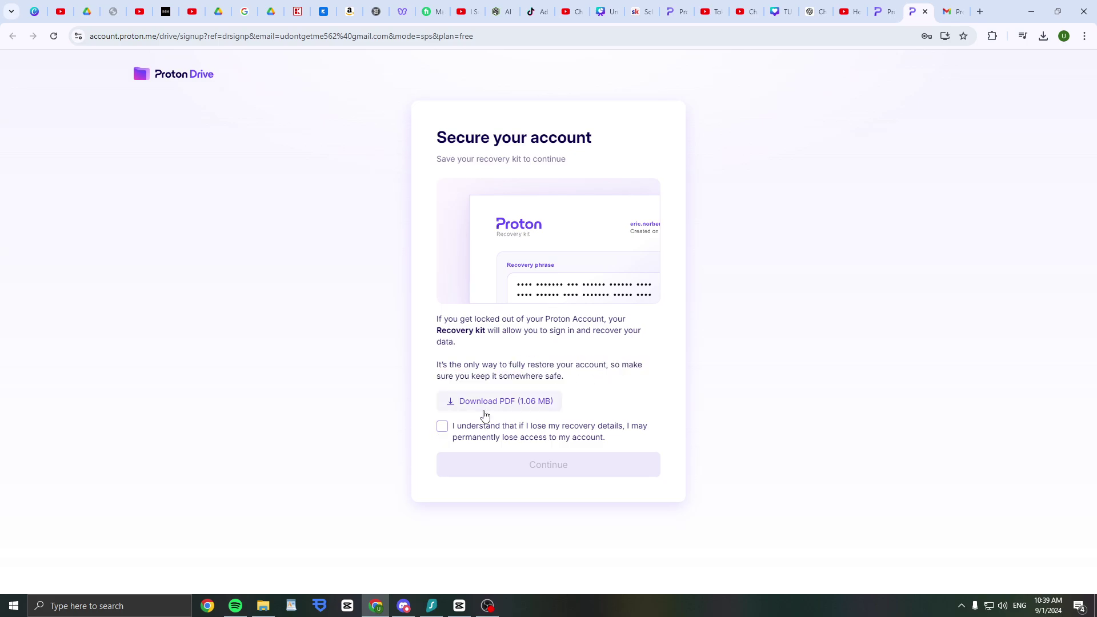
{"action": "left_click", "coordinate": [443, 427]}
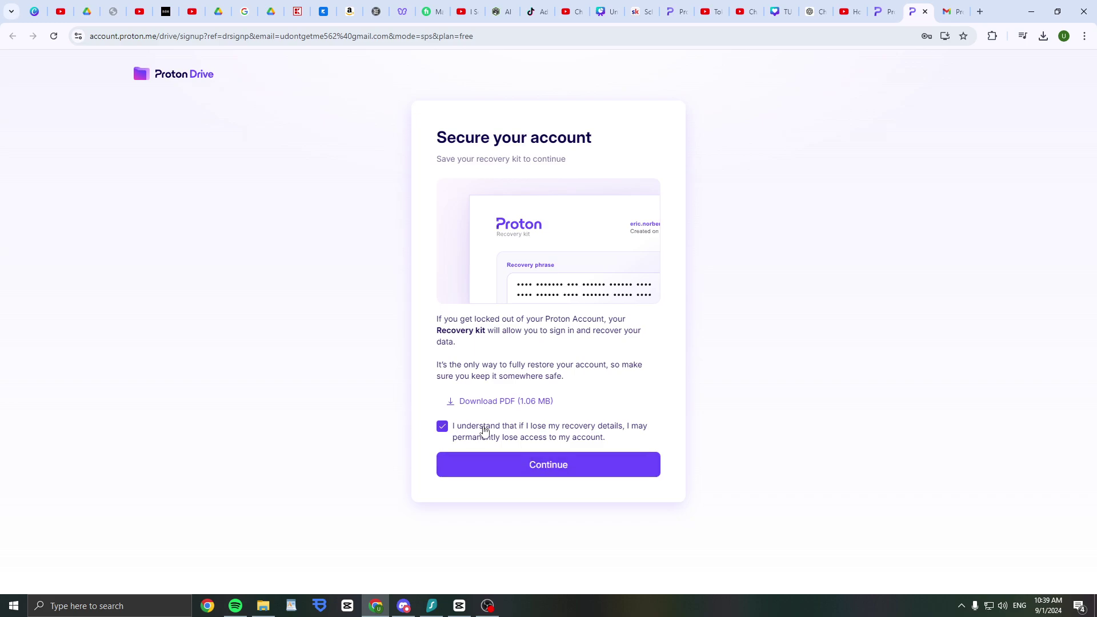
{"action": "left_click", "coordinate": [526, 464]}
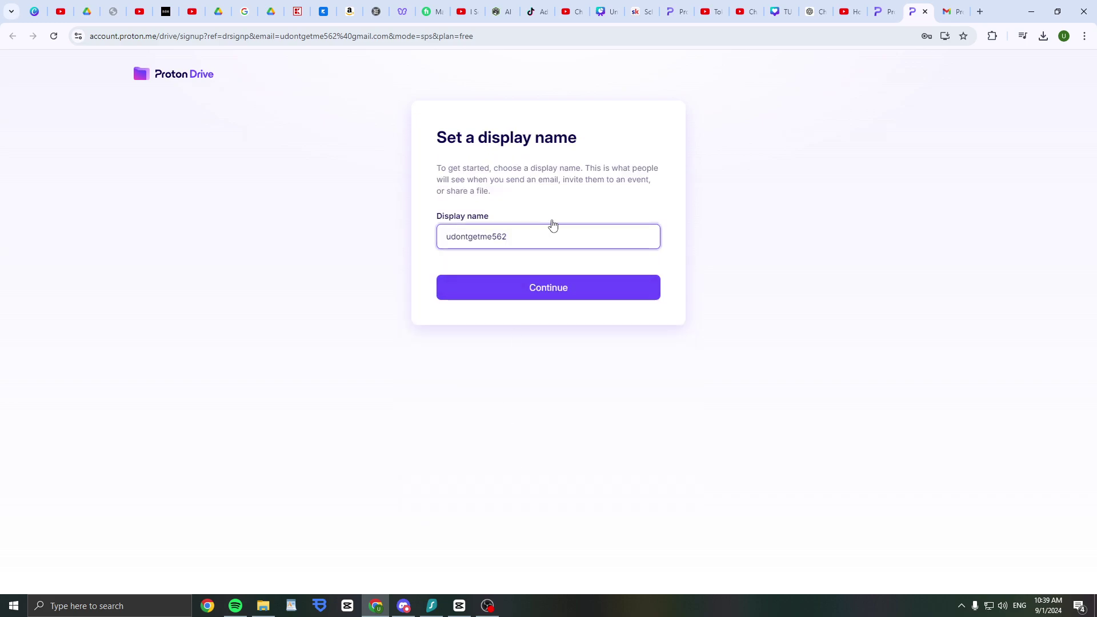
Replace the prefilled display name with a new name and confirm it
{"action": "key", "text": "ctrl+a"}
{"action": "key", "text": "BackSpace"}
{"action": "type", "text": "Howt"}
{"action": "left_click", "coordinate": [531, 293]}
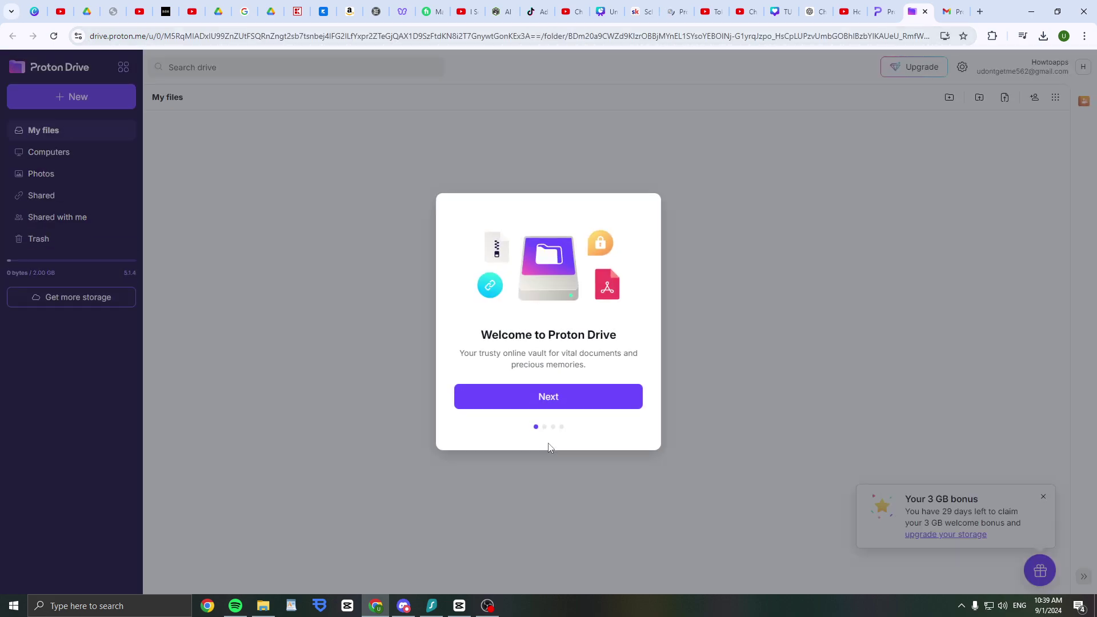
Advance the welcome tour to the bonus page and look over its content
{"action": "left_click", "coordinate": [504, 403]}
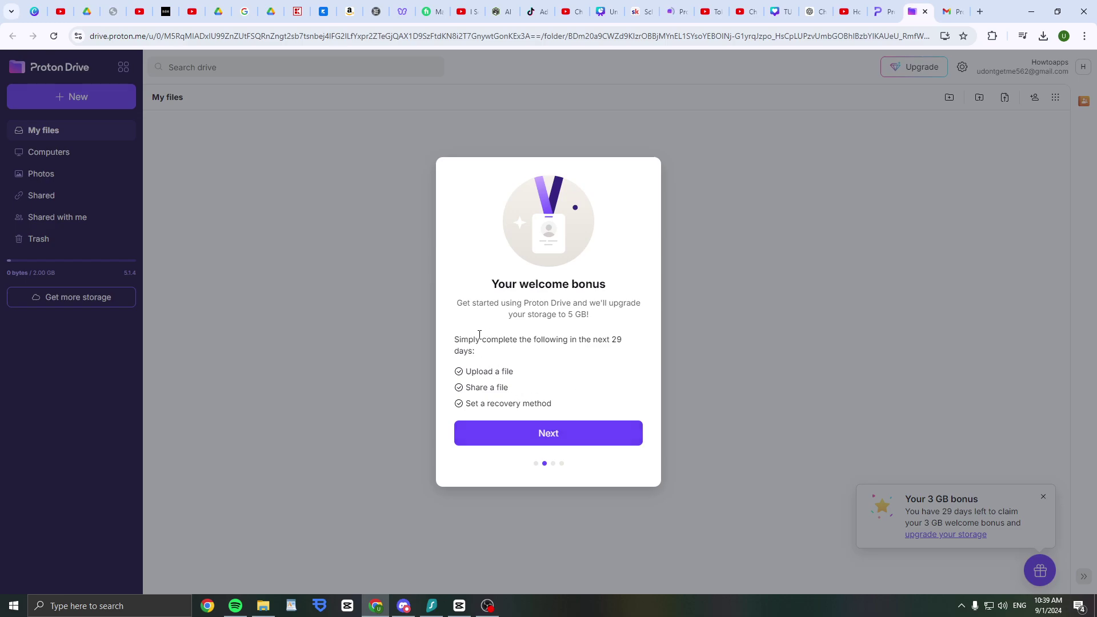
{"action": "left_click_drag", "start_coordinate": [479, 335], "coordinate": [475, 351]}
{"action": "left_click_drag", "start_coordinate": [499, 303], "coordinate": [557, 343]}
{"action": "left_click", "coordinate": [568, 314]}
{"action": "triple_click", "coordinate": [569, 314]}
{"action": "double_click", "coordinate": [578, 315]}
{"action": "left_click", "coordinate": [508, 383]}
Pick the dark Monokai theme over Carbon and Proton, then finish the tour
{"action": "left_click", "coordinate": [579, 441]}
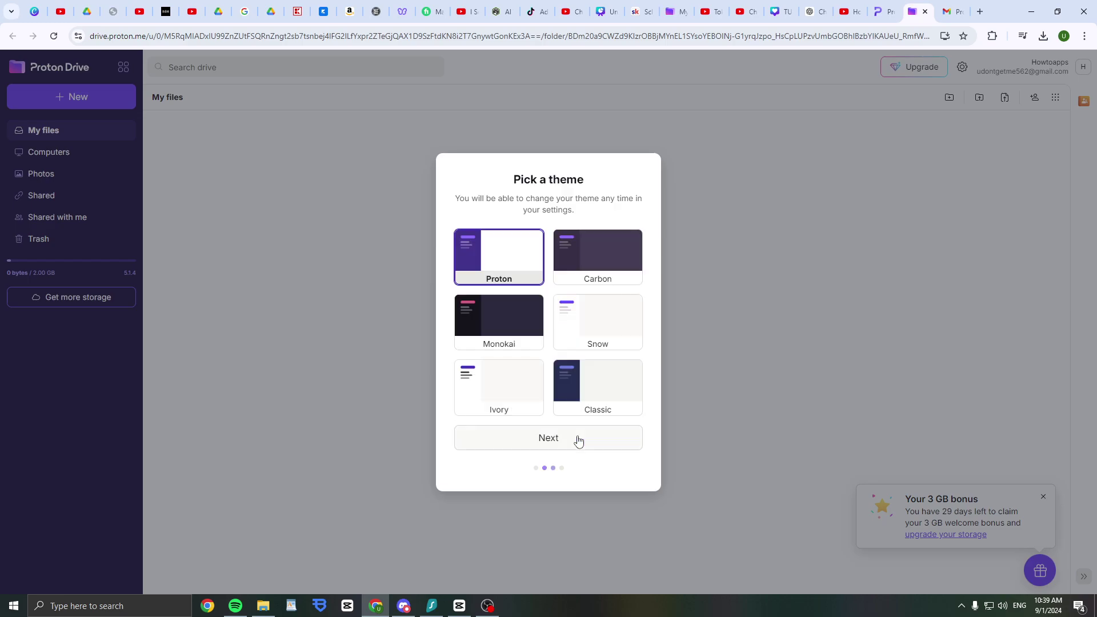
{"action": "left_click", "coordinate": [590, 276]}
{"action": "left_click", "coordinate": [490, 256]}
{"action": "left_click", "coordinate": [517, 322]}
{"action": "left_click", "coordinate": [537, 437]}
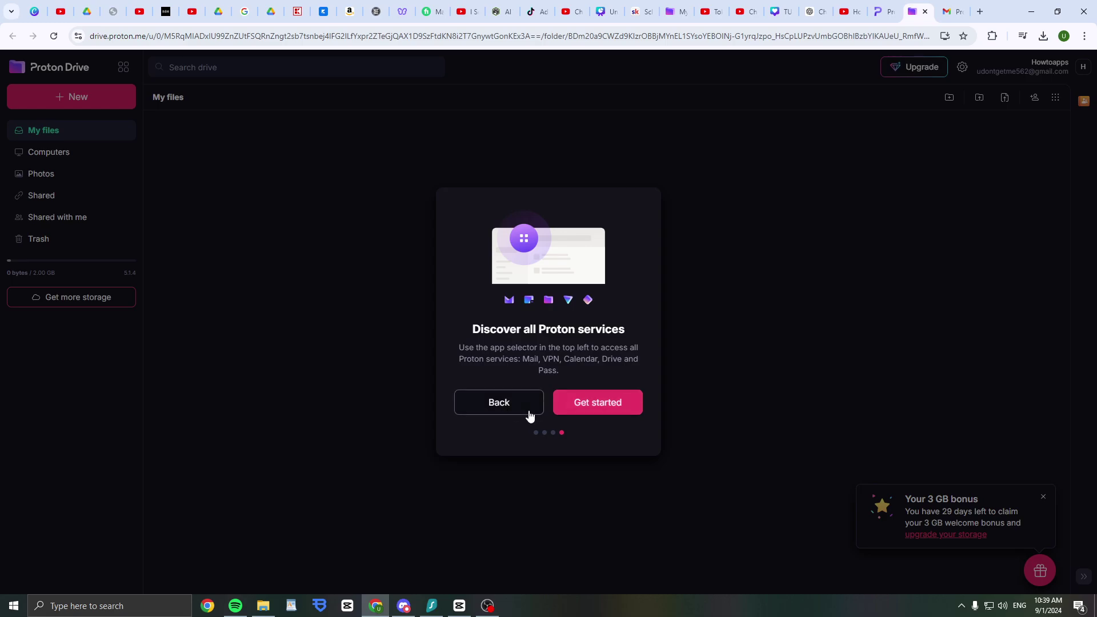
{"action": "left_click", "coordinate": [530, 416]}
{"action": "left_click", "coordinate": [551, 437]}
{"action": "left_click", "coordinate": [594, 407]}
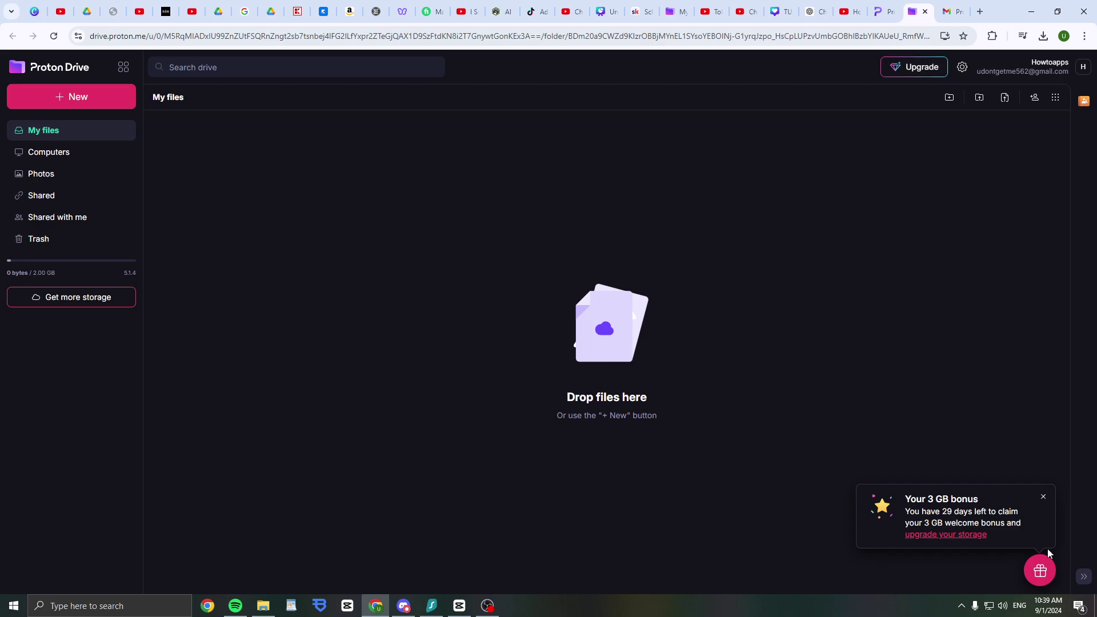
Upload 'TURN OFF MESSENGER END TO END ENCRYPTION (38).png' from Downloads and open its actions menu
{"action": "left_click", "coordinate": [99, 89]}
{"action": "left_click", "coordinate": [70, 131]}
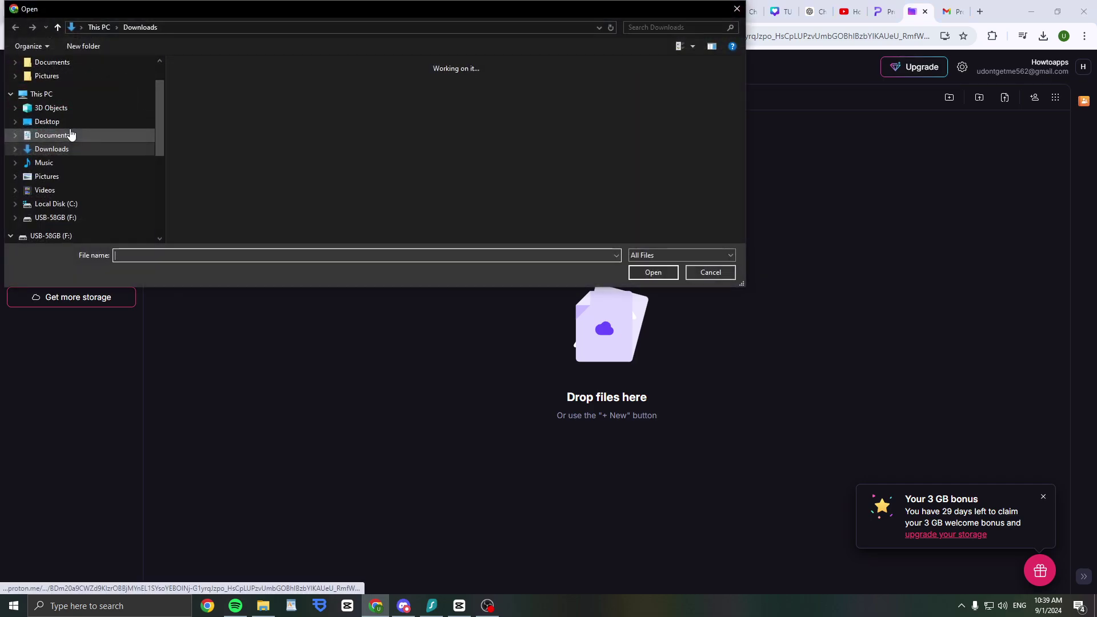
{"action": "double_click", "coordinate": [200, 91]}
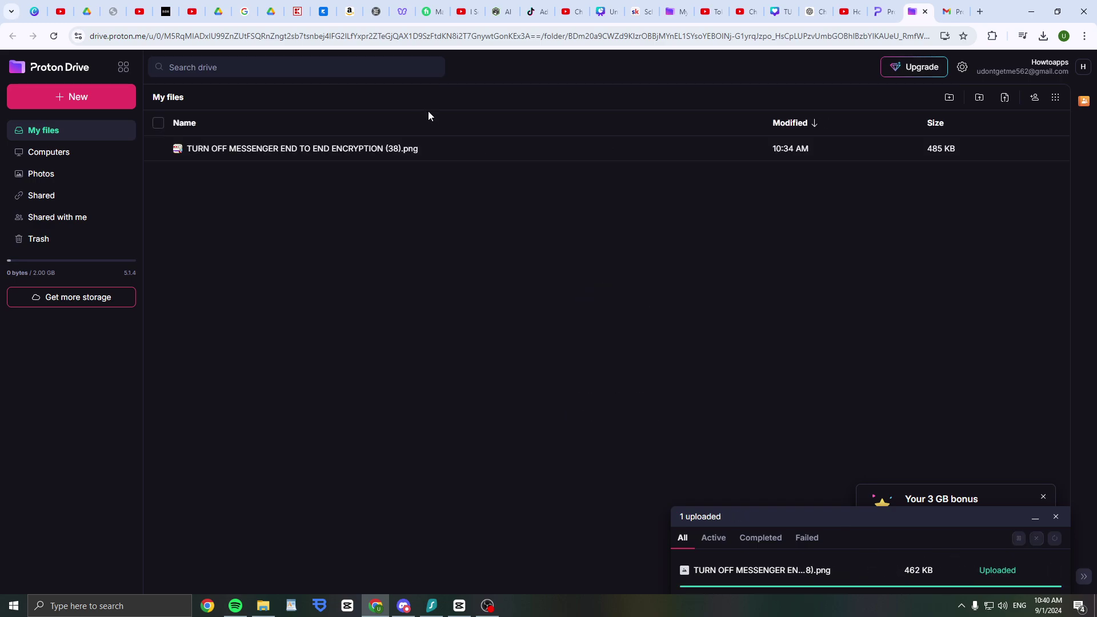
{"action": "left_click", "coordinate": [350, 148]}
{"action": "left_click", "coordinate": [1055, 150]}
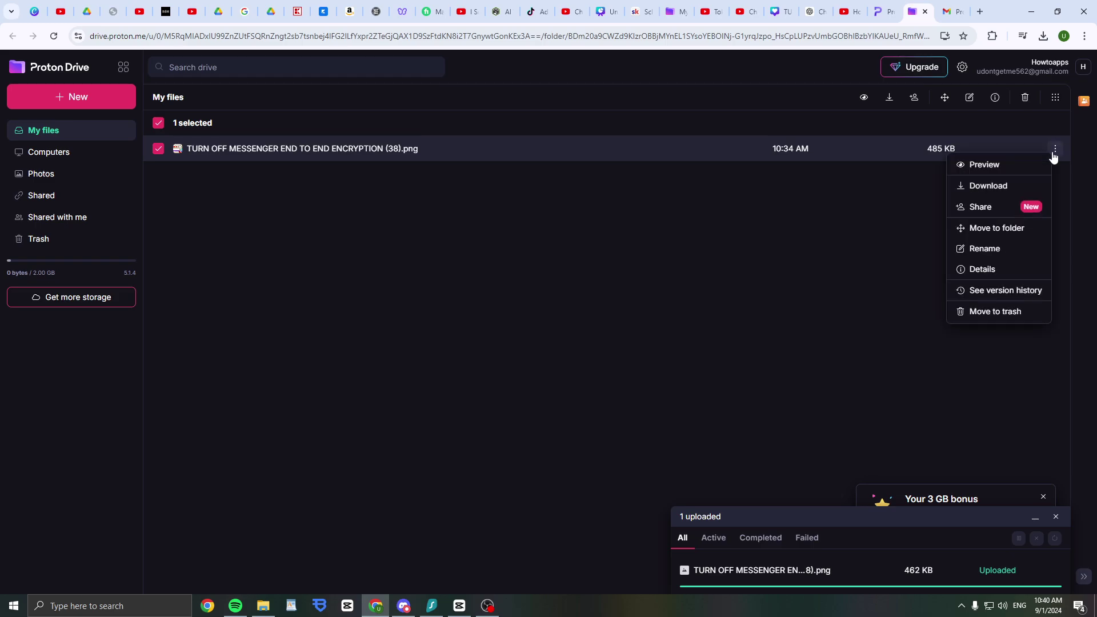
Open Share for the PNG and set the access role to Viewer
{"action": "left_click", "coordinate": [984, 210]}
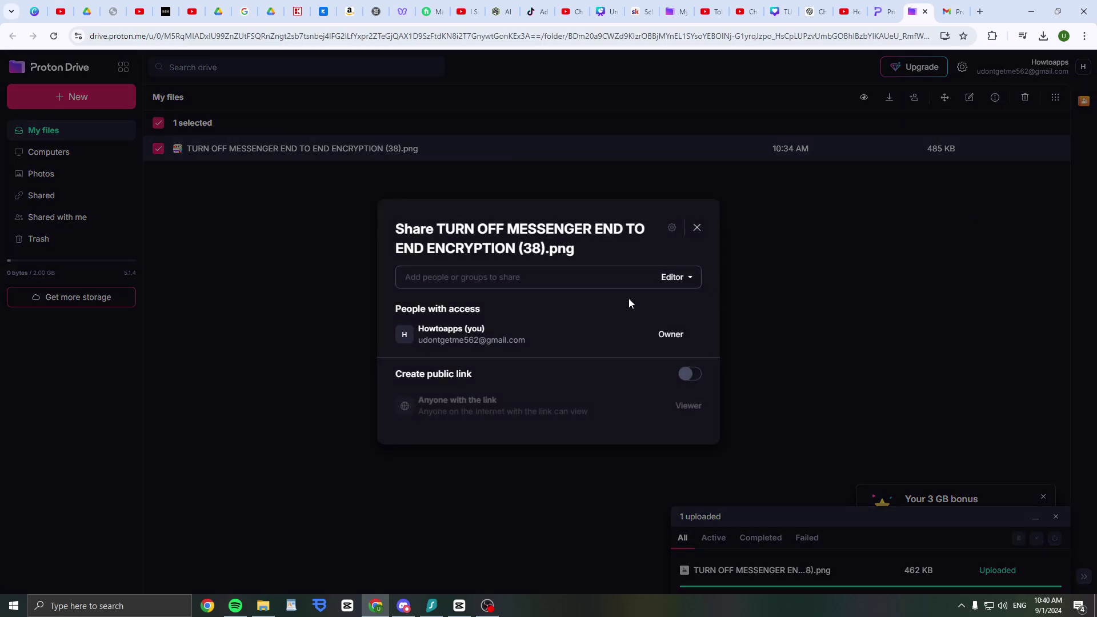
{"action": "left_click", "coordinate": [474, 278]}
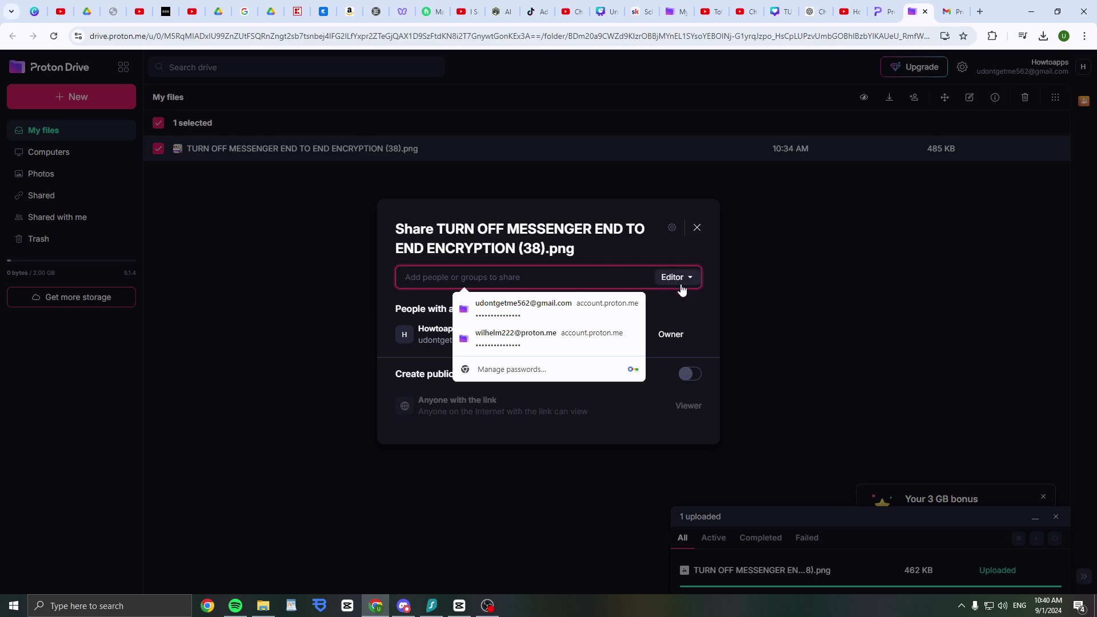
{"action": "left_click", "coordinate": [685, 279]}
{"action": "left_click", "coordinate": [668, 304]}
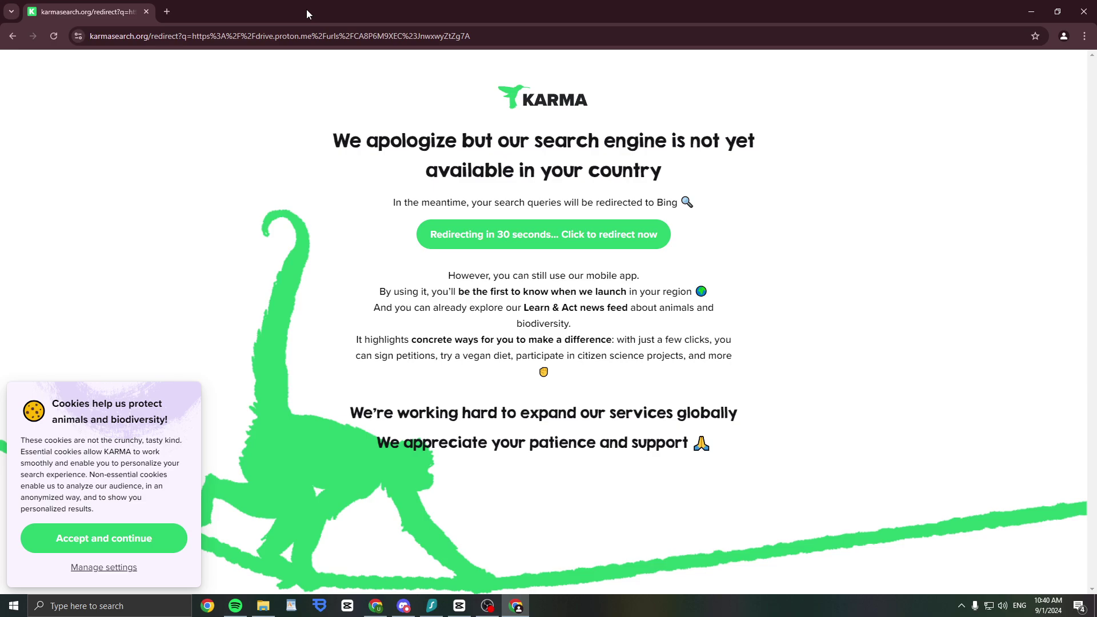
Open the pasted public link in another window, download the 462 KB PNG, and close the sharing window
{"action": "left_click_drag", "start_coordinate": [435, 138], "coordinate": [503, 172]}
{"action": "left_click", "coordinate": [433, 130]}
{"action": "left_click", "coordinate": [235, 37]}
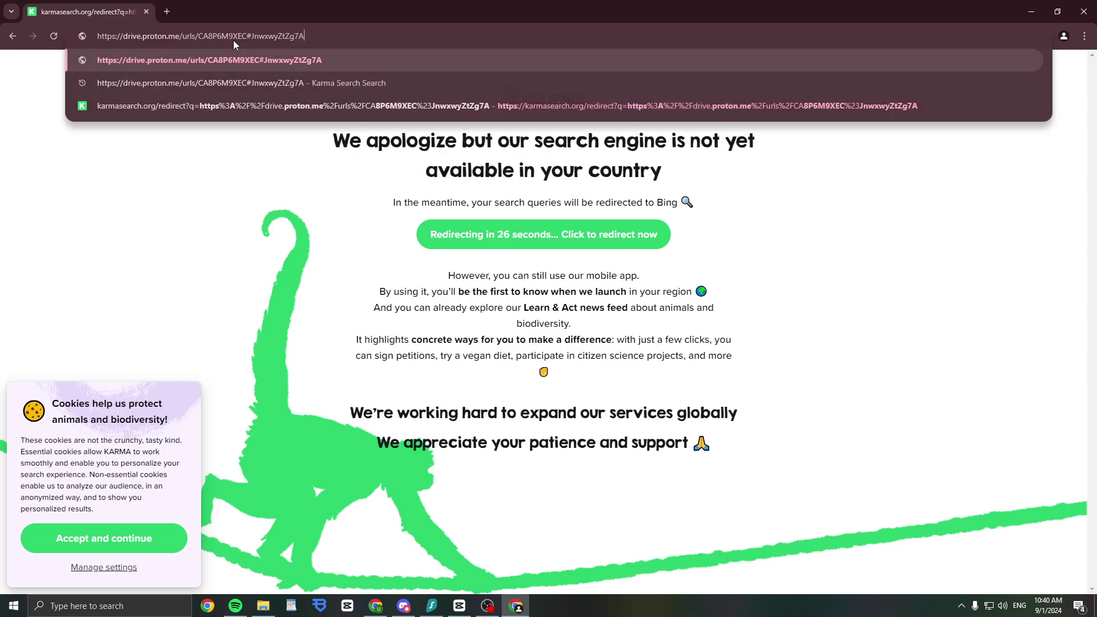
{"action": "key", "text": "Return"}
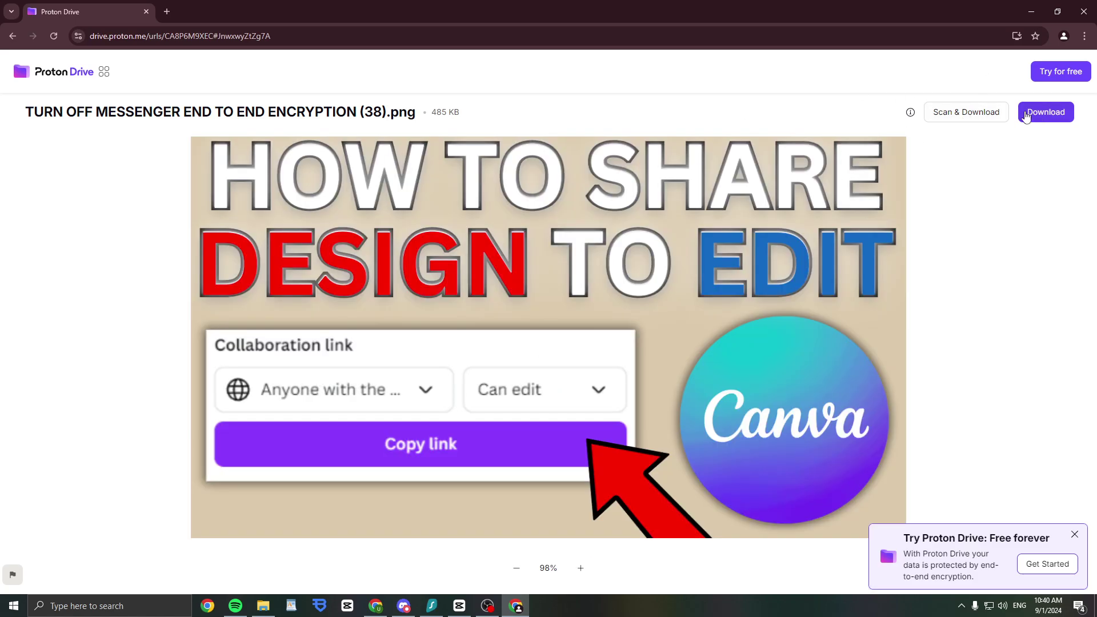
{"action": "left_click", "coordinate": [1044, 112]}
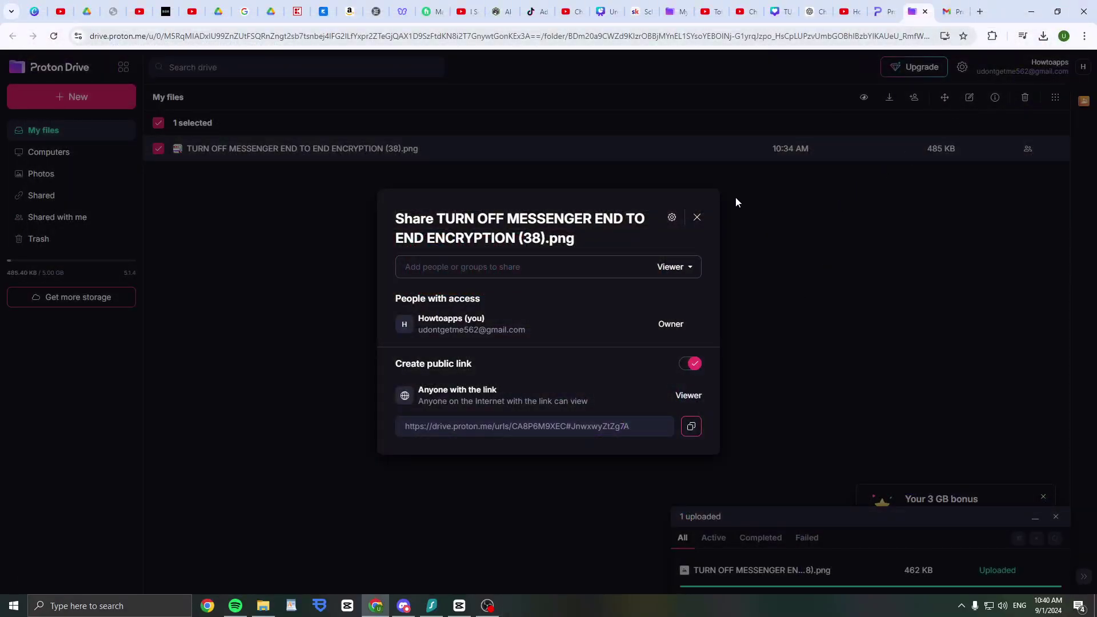
{"action": "left_click", "coordinate": [697, 217]}
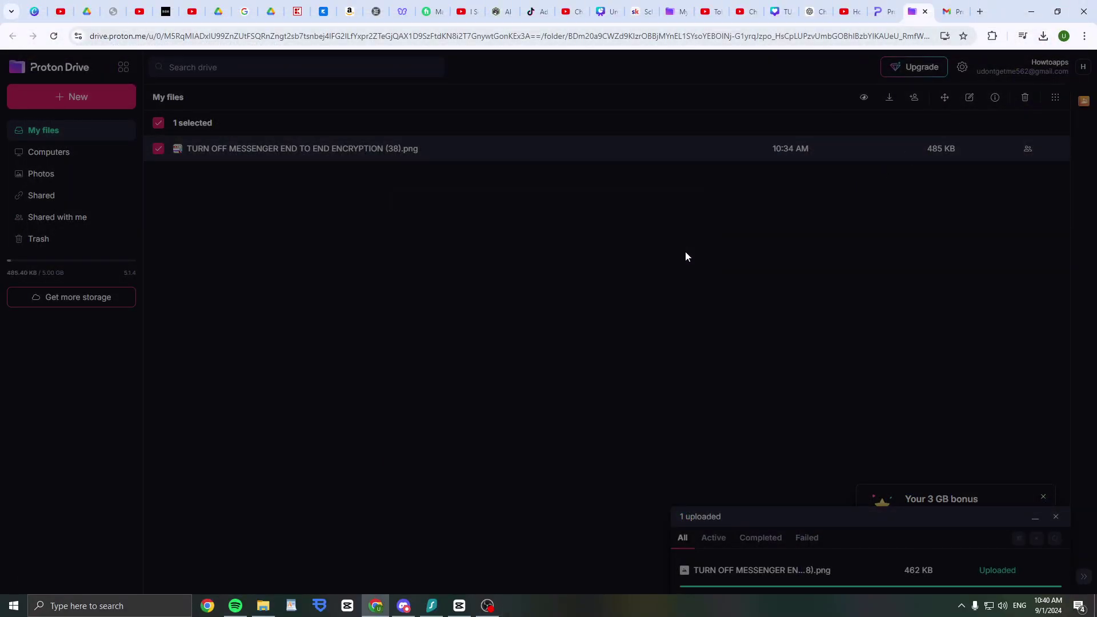
{"action": "left_click", "coordinate": [487, 606]}
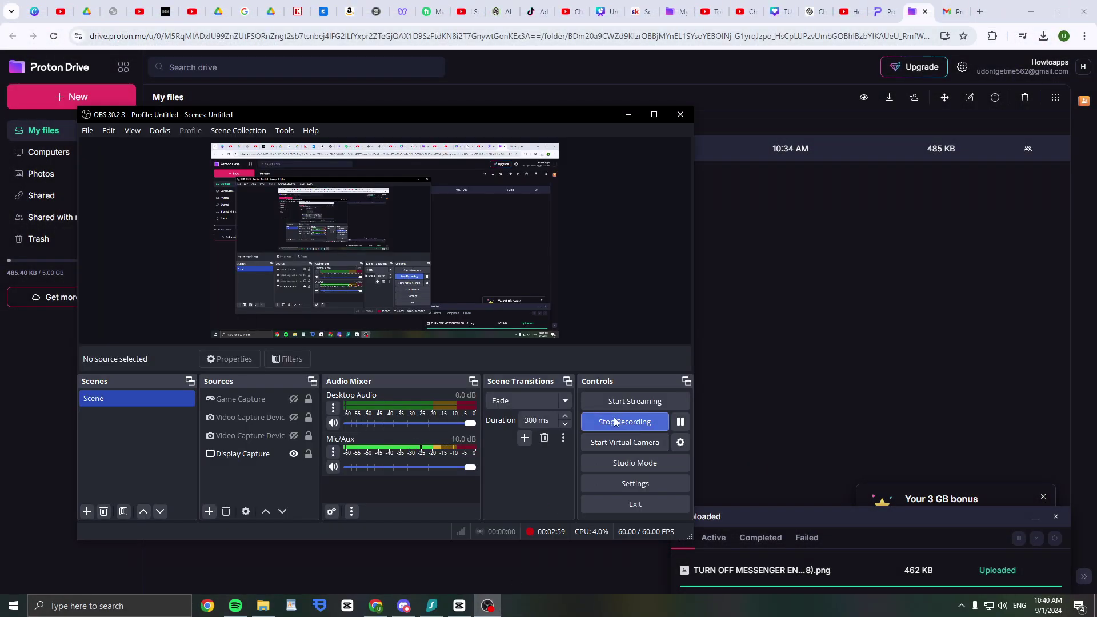